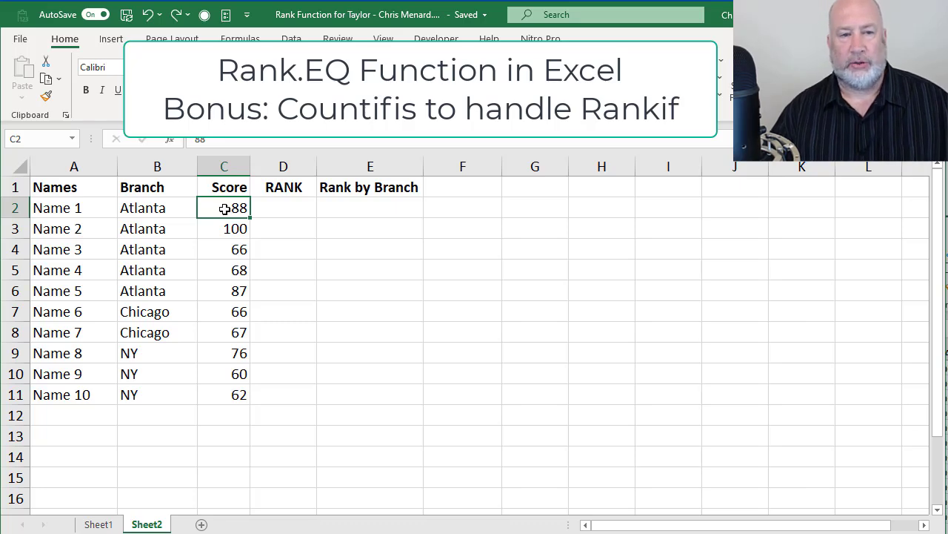
- Sort the table by the Score column from largest to smallest
right_click(225, 209)
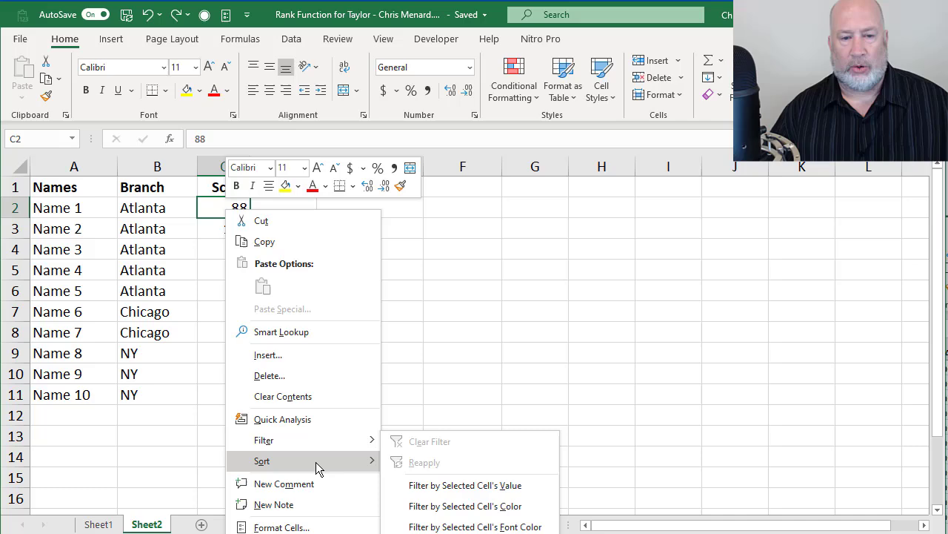
mouse_move(317, 461)
click(449, 483)
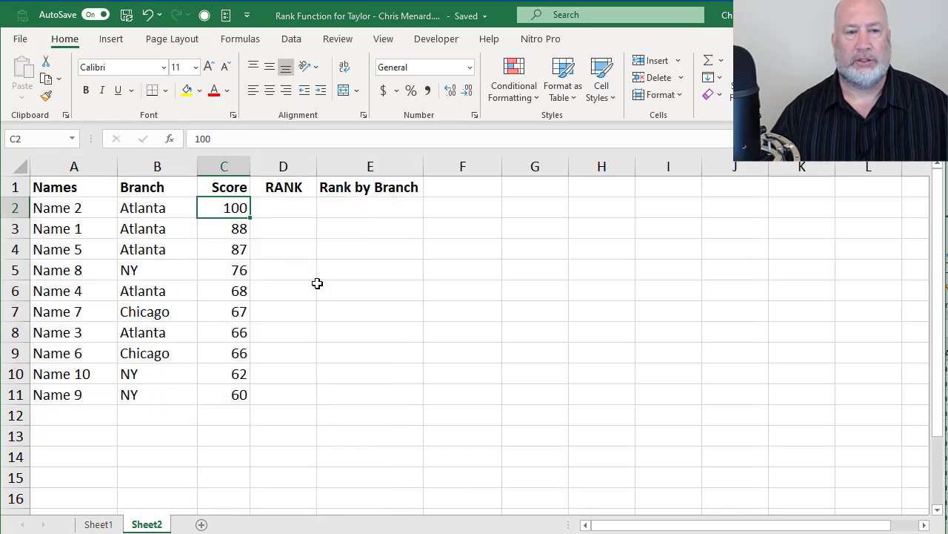
- Enter 1 in D2 and 2 in D3 under RANK, and fill the series down to D11
click(283, 214)
text(1)
key(Return)
text(2)
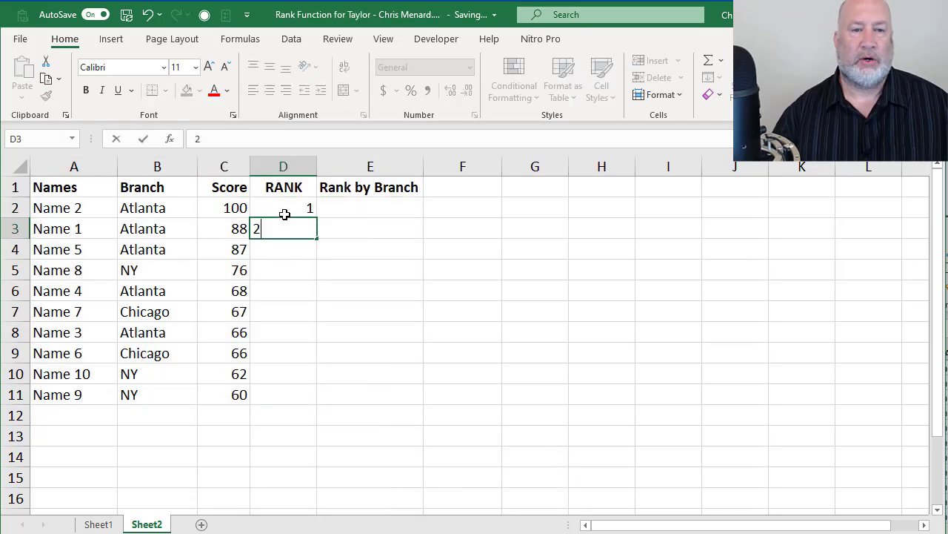
key(Return)
drag(284, 212, 283, 220)
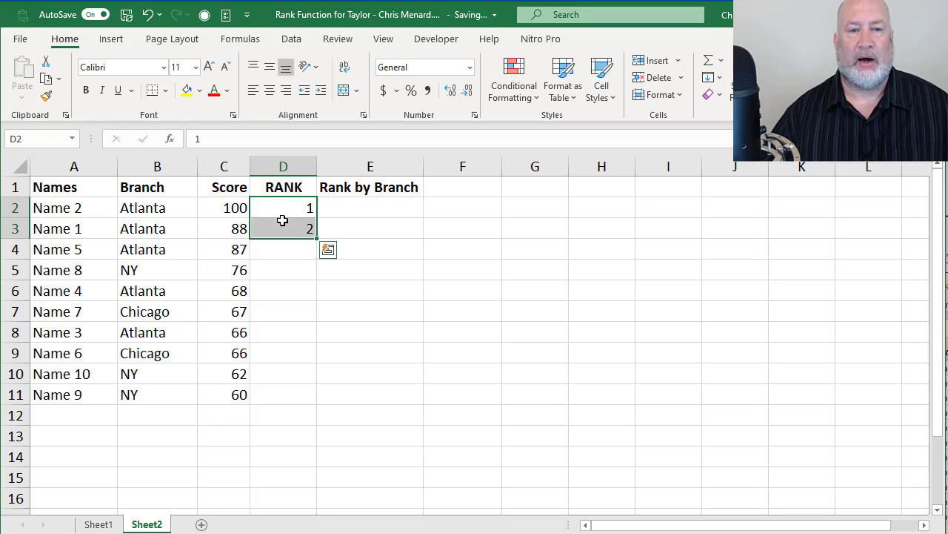
double_click(317, 237)
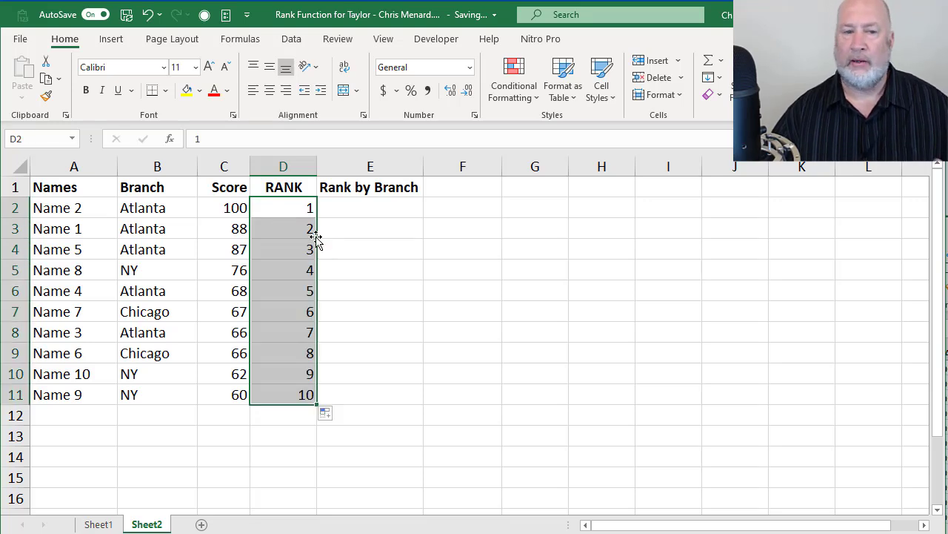
click(303, 274)
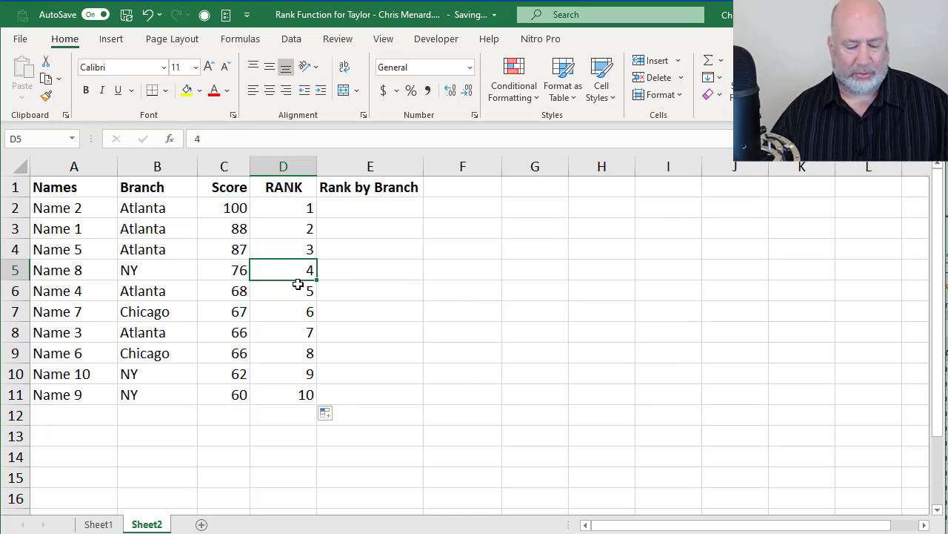
- Undo the filled series, the two typed ranks and the sort by score
key(ctrl+z)
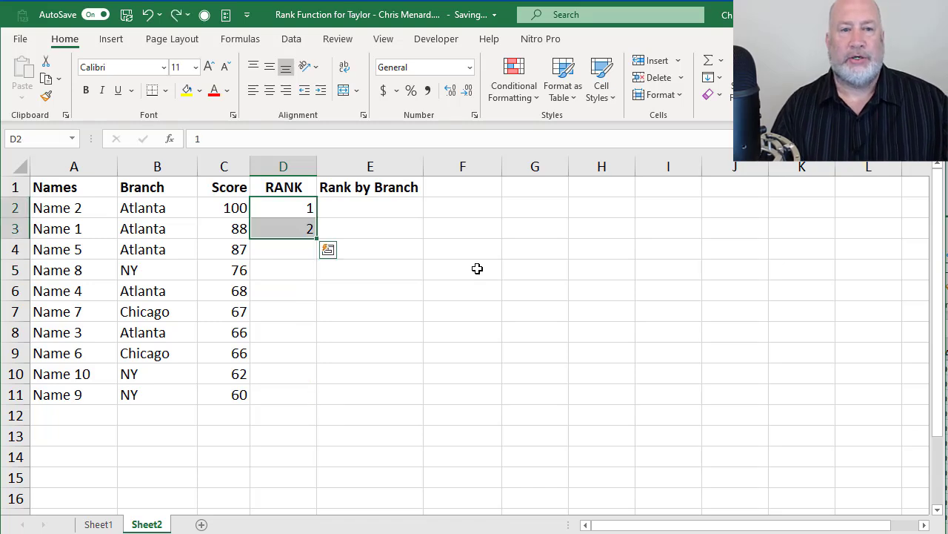
key(ctrl+z)
key(ctrl+z)
key(ctrl+z)
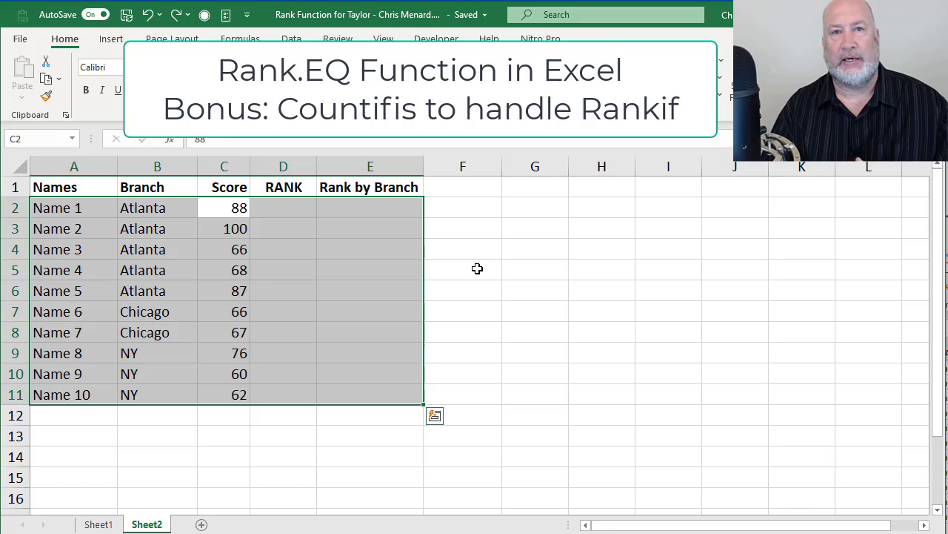
- Start a RANK.EQ formula in D2 with the score in C2 as the number argument
click(297, 209)
text(=)
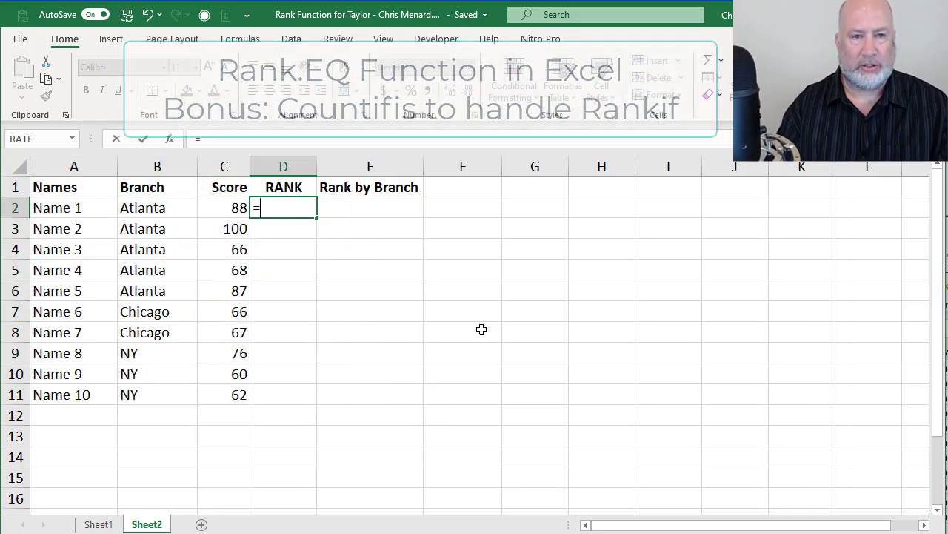
text(rank.eq)
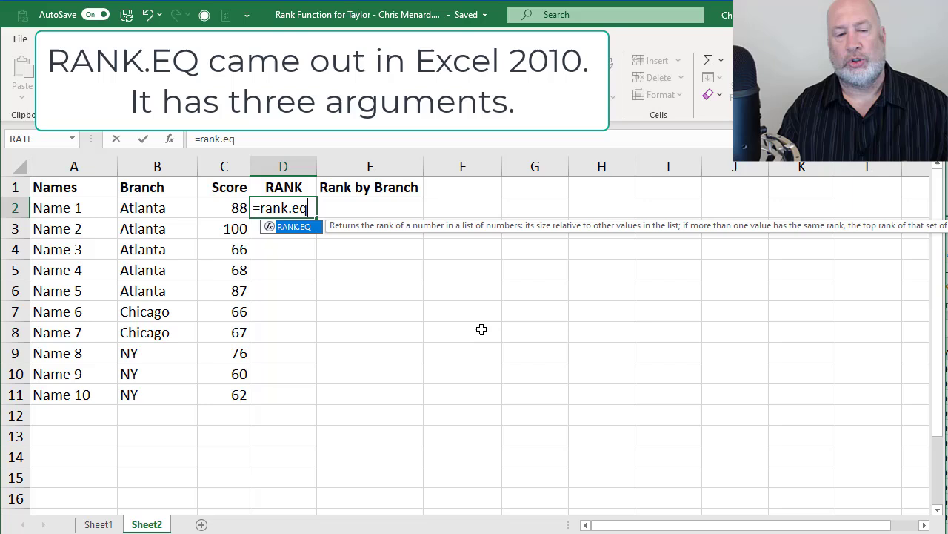
key(Tab)
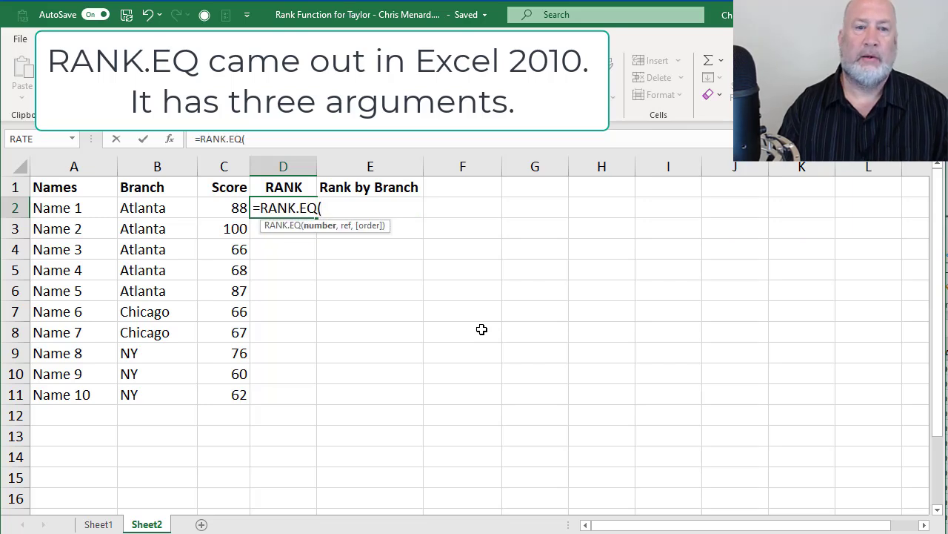
click(218, 208)
text(,)
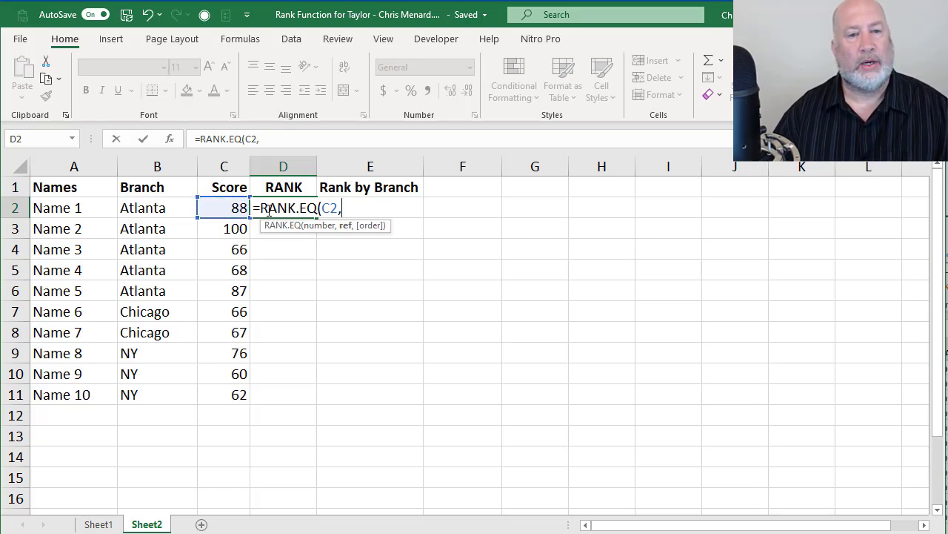
- Complete the D2 formula with the absolute reference $C$2:$C$11 and order 0, and fill it down to D11
click(227, 204)
drag(227, 246, 226, 391)
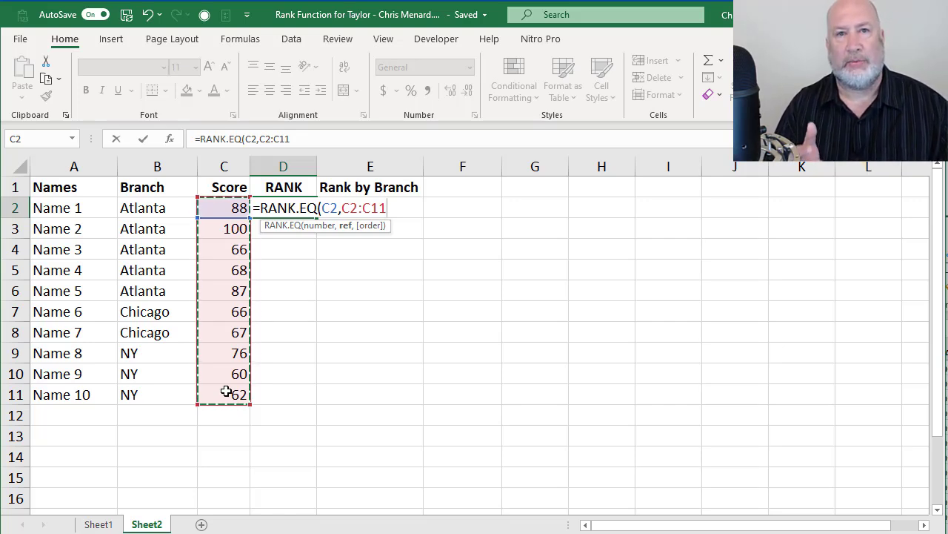
key(F4)
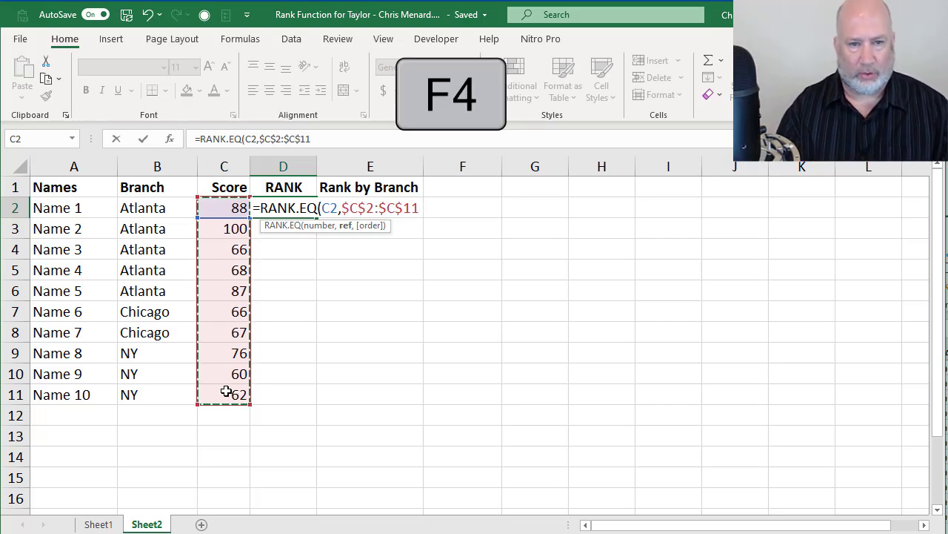
text(,)
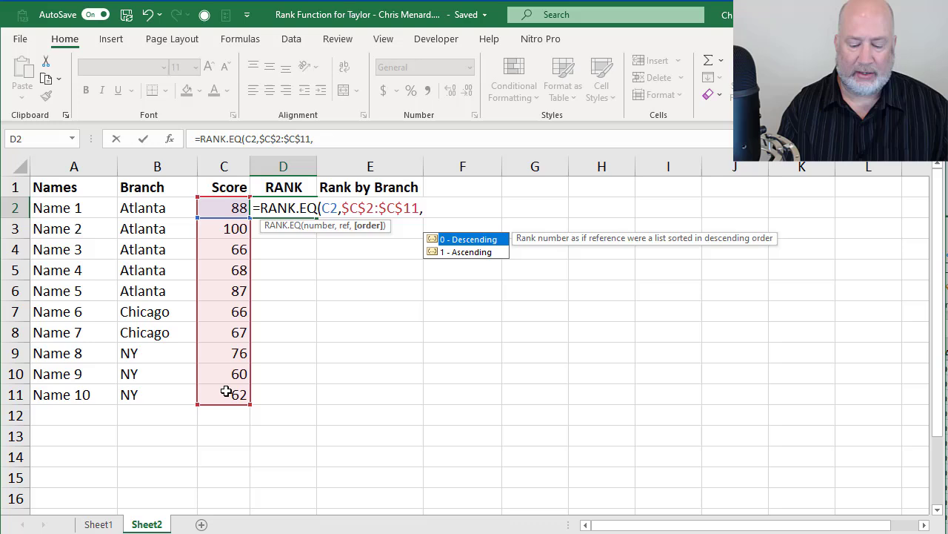
text(0)
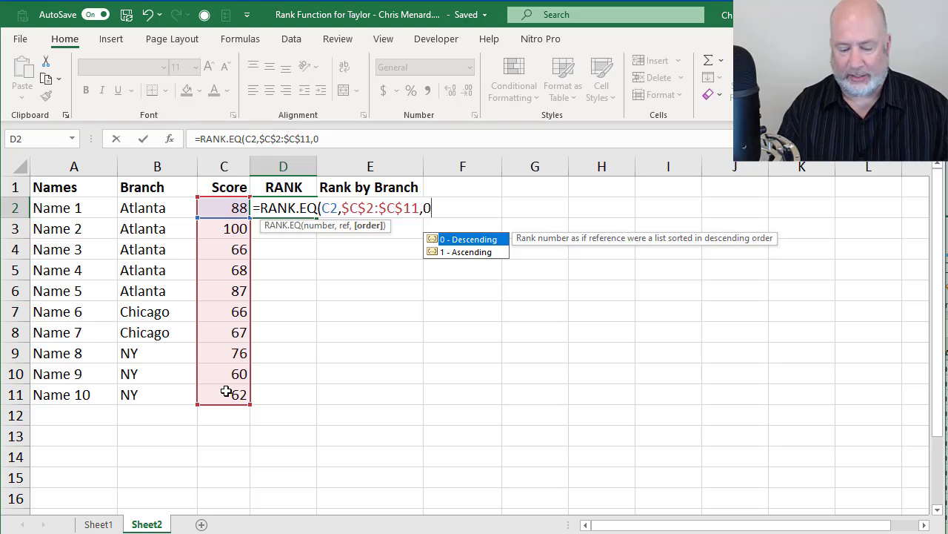
text())
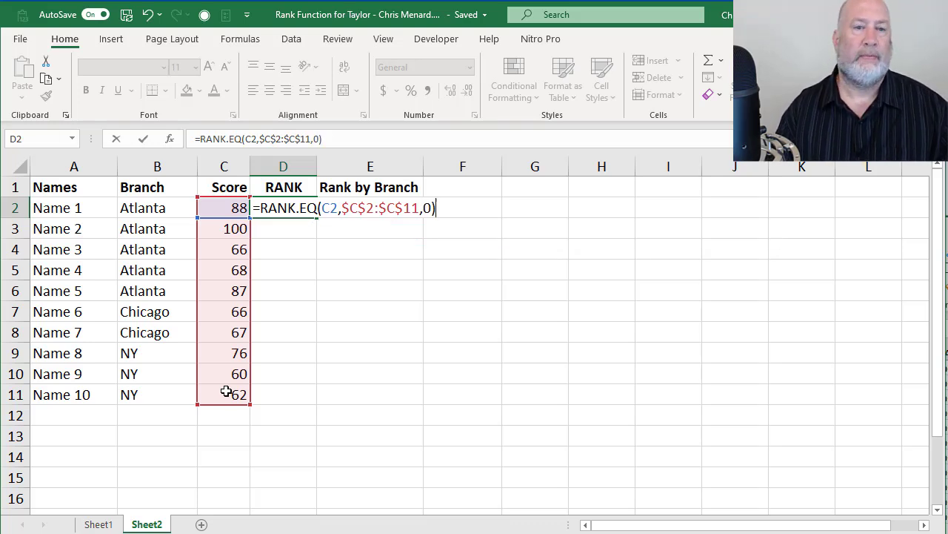
key(ctrl+Return)
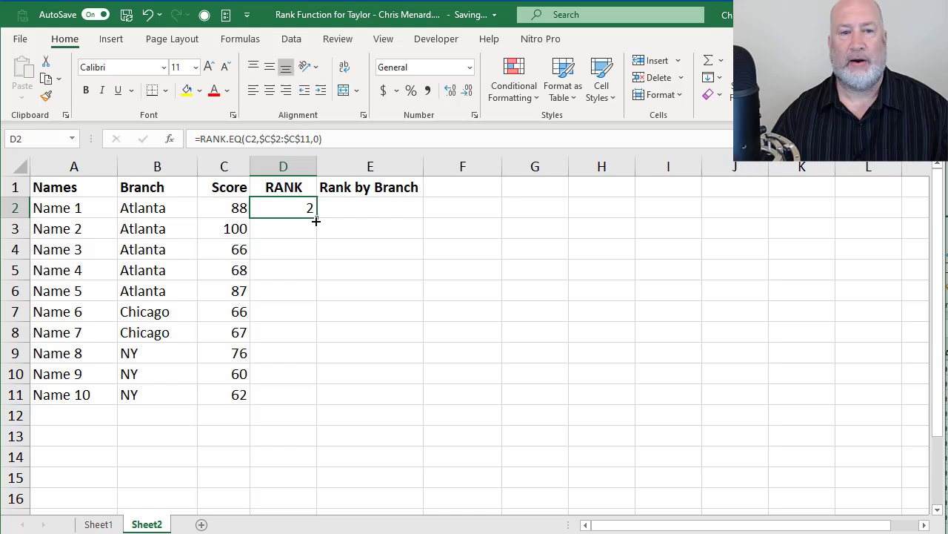
double_click(316, 221)
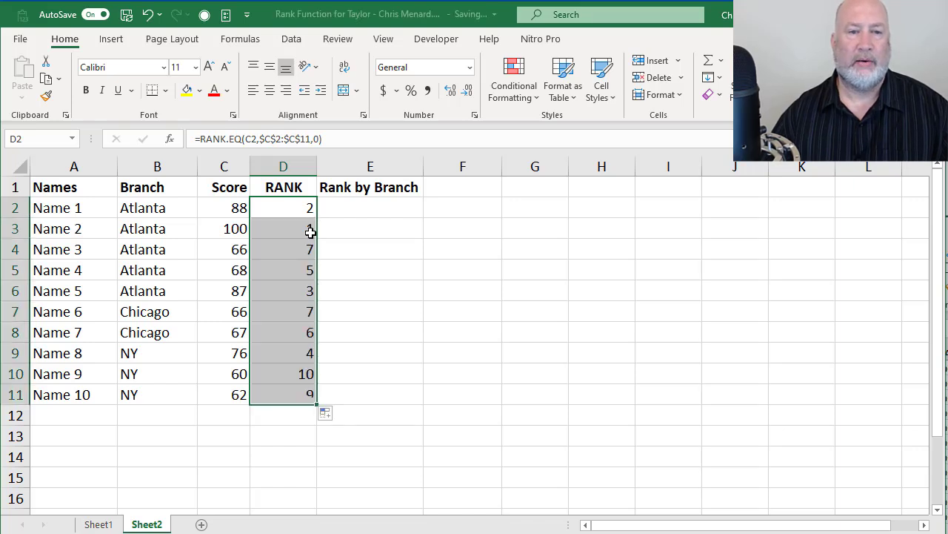
- Set the scores of Name 1 and Name 2 in C2 and C3 to 160
click(310, 228)
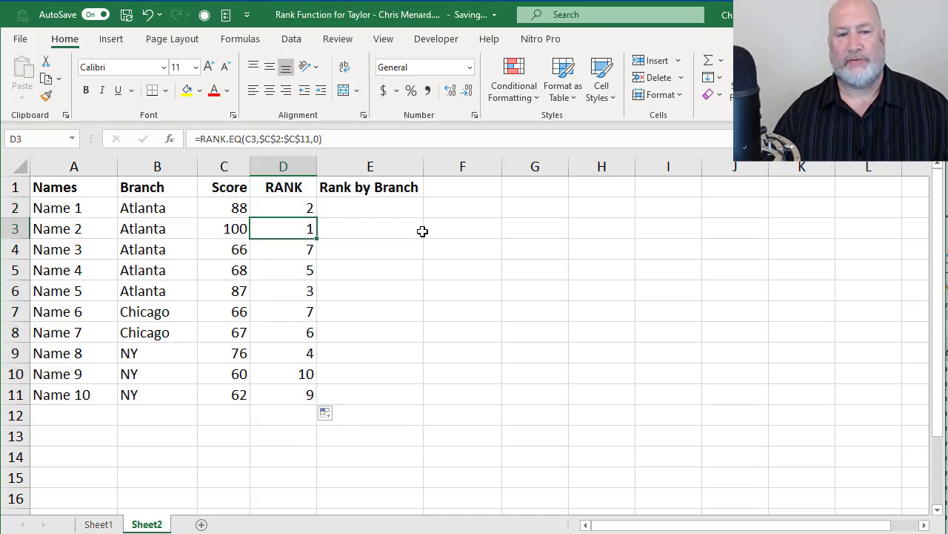
key(Up)
key(Left)
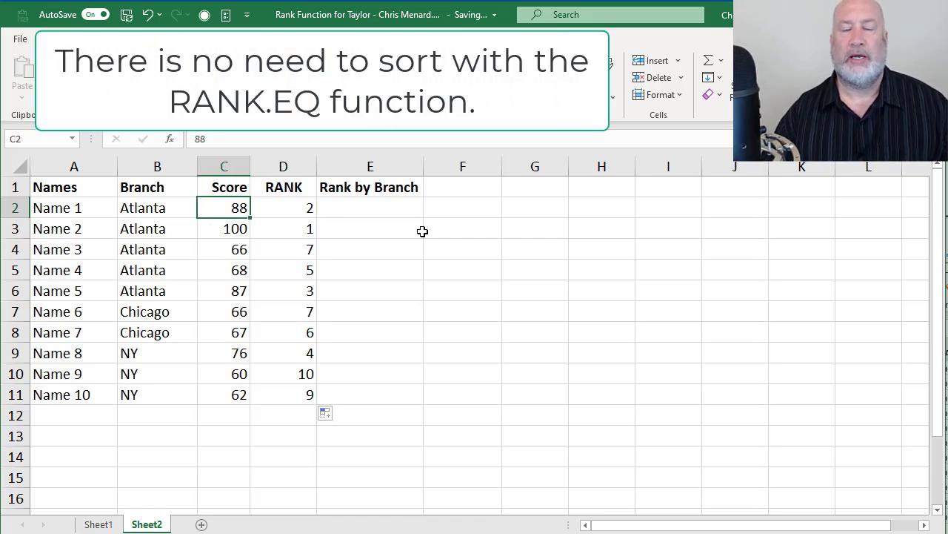
text(160)
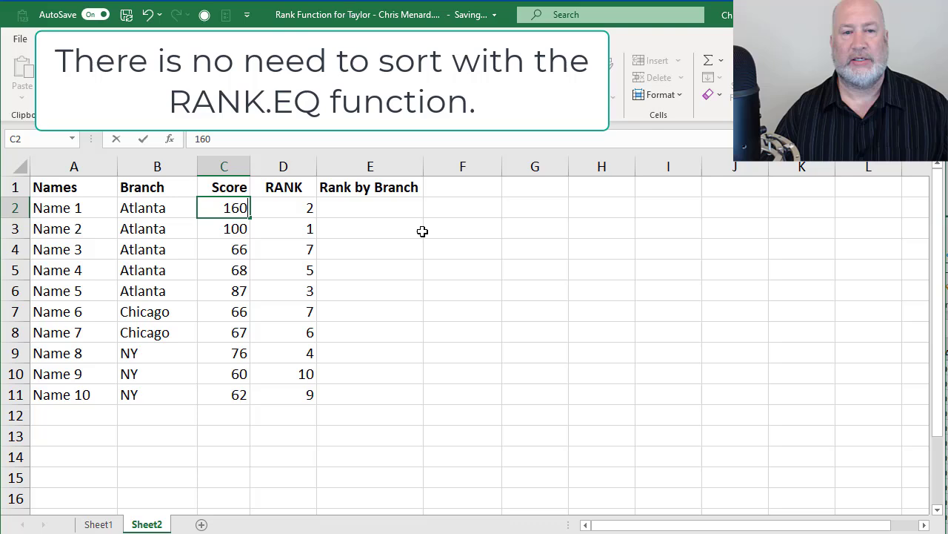
key(Return)
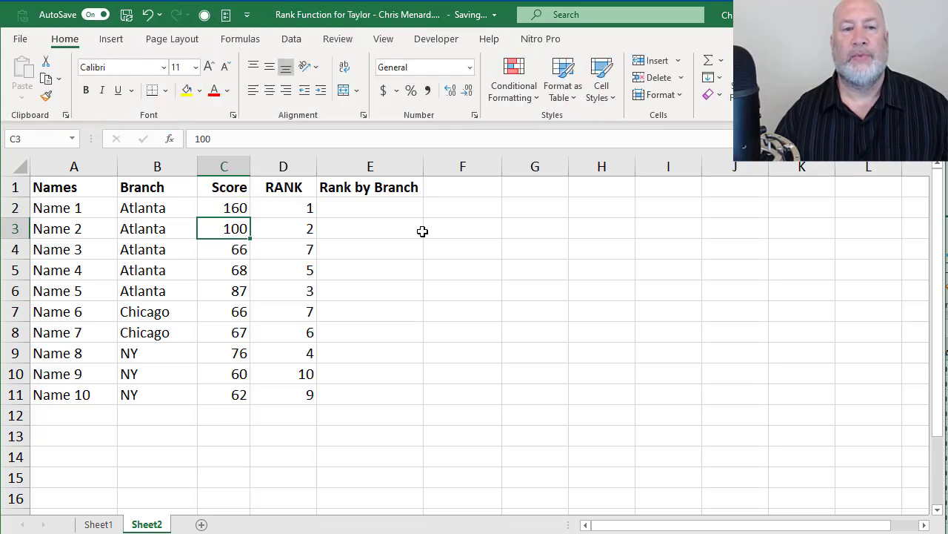
text(160)
key(Return)
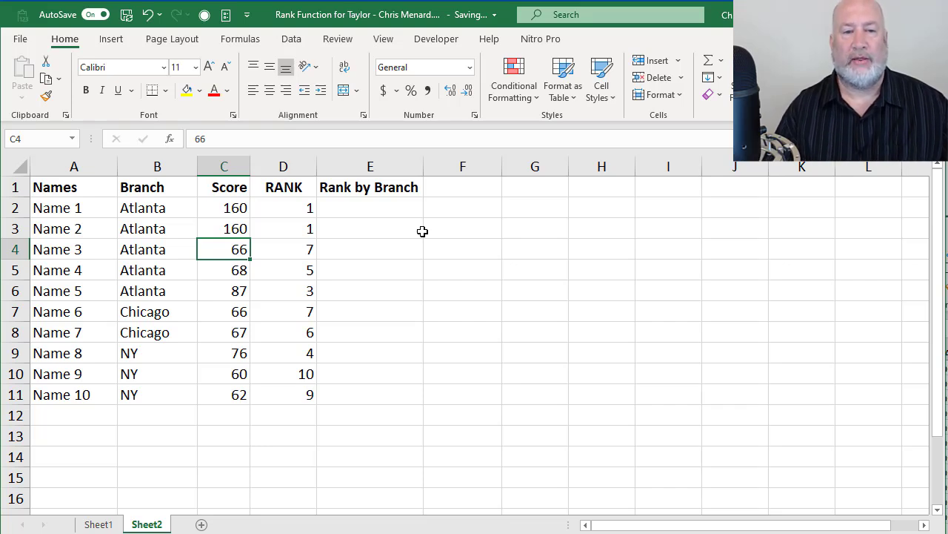
- Undo the score changes in C2 and C3
drag(246, 290, 259, 283)
key(ctrl+z)
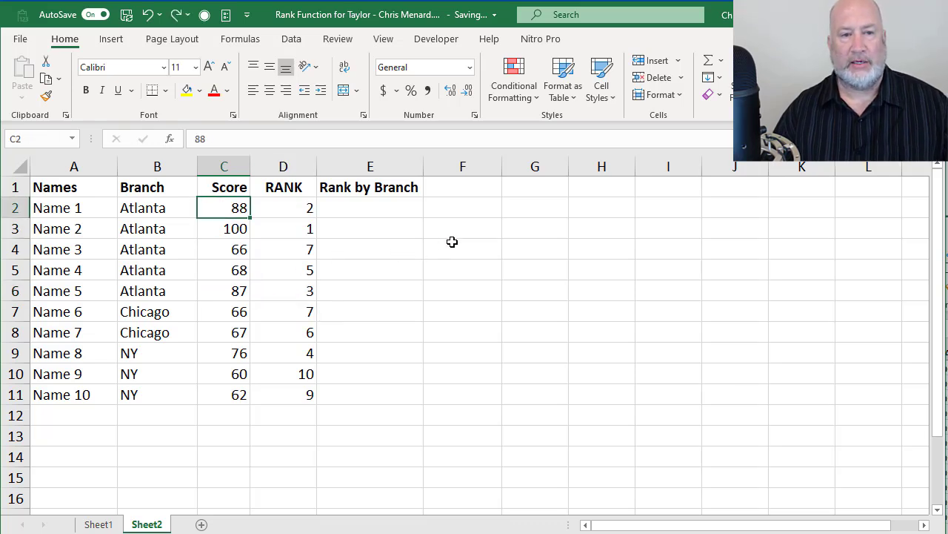
- Change the order argument of the RANK.EQ formula in D2 to 1 for ascending, and fill it down to D11
click(295, 208)
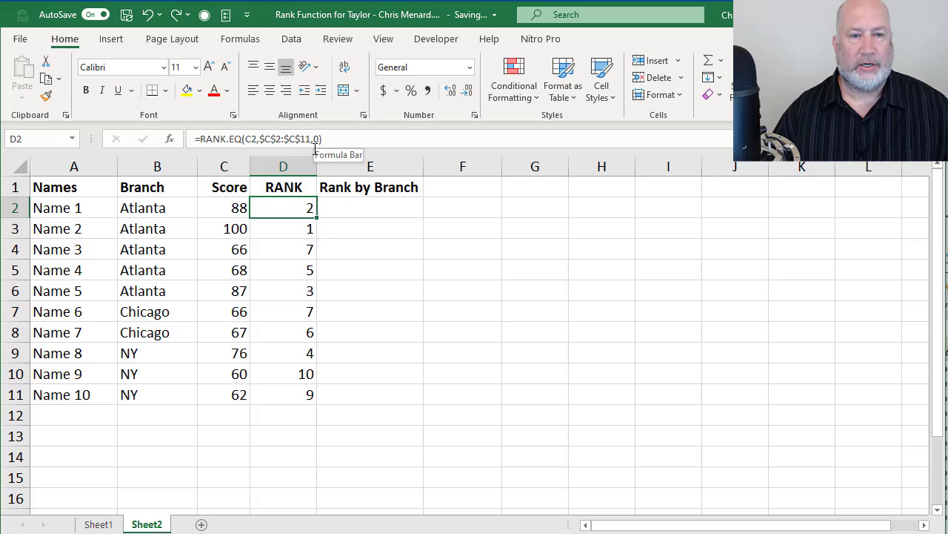
key(F2)
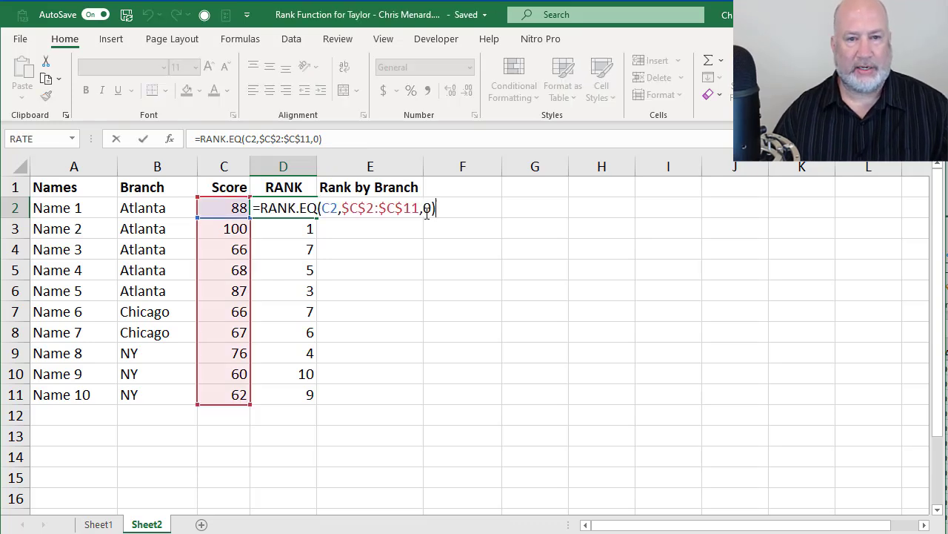
key(Delete)
text(1)
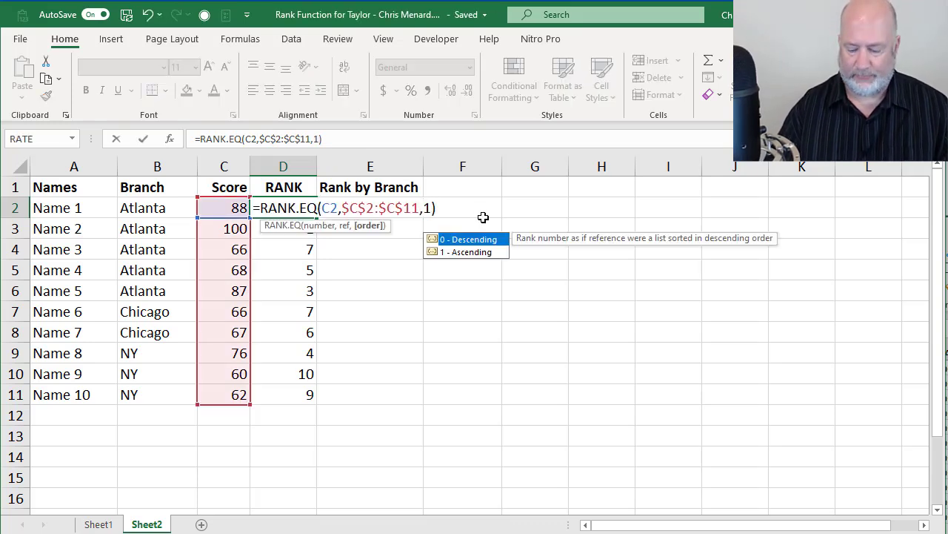
key(ctrl+Return)
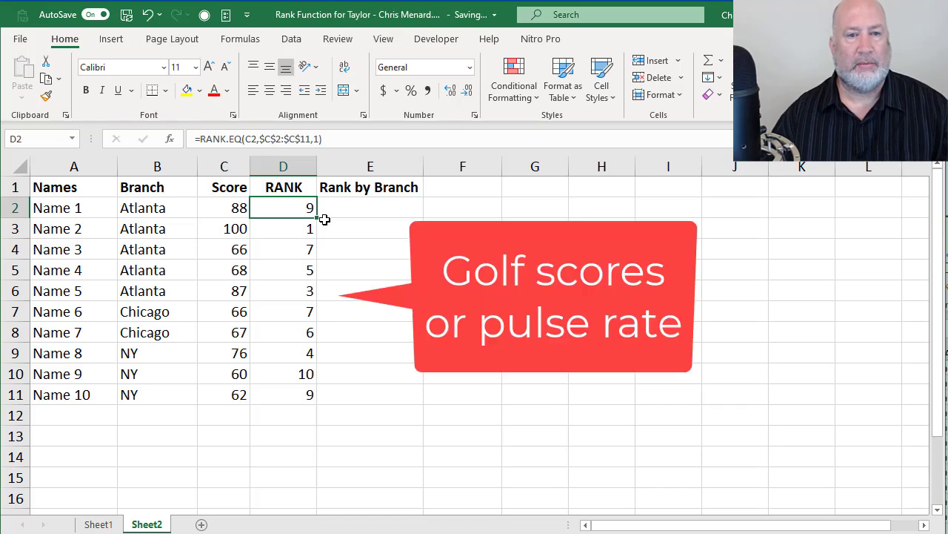
double_click(318, 217)
click(284, 210)
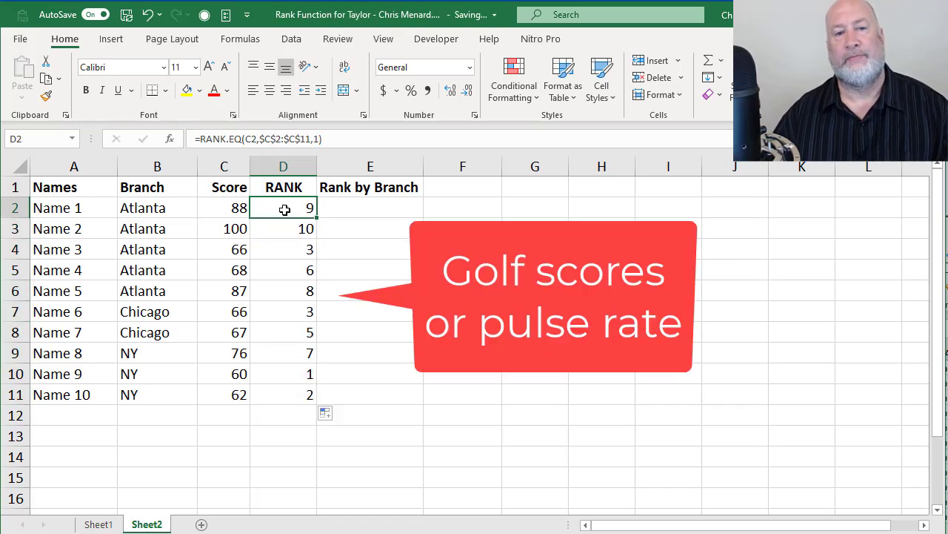
- Undo the fill and the order change in the RANK column formulas
key(ctrl+z)
key(ctrl+z)
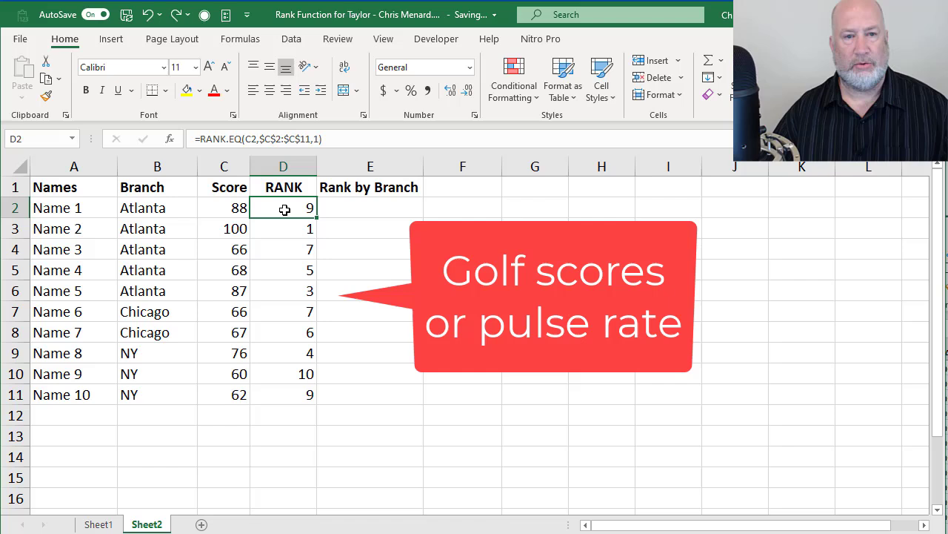
- Start a COUNTIFS formula in E2 with the absolute criteria range $B$2:$B$11 and B2 as its criterion
click(334, 207)
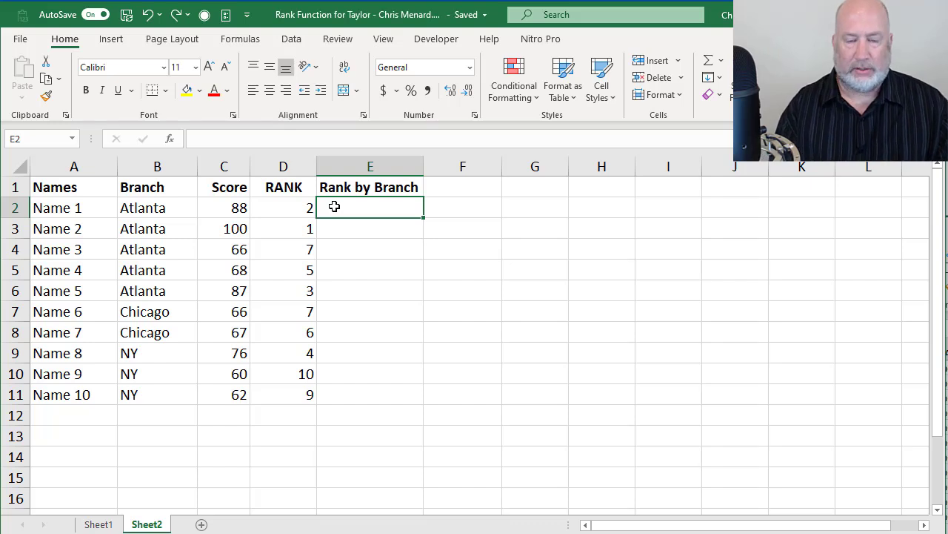
text(=c)
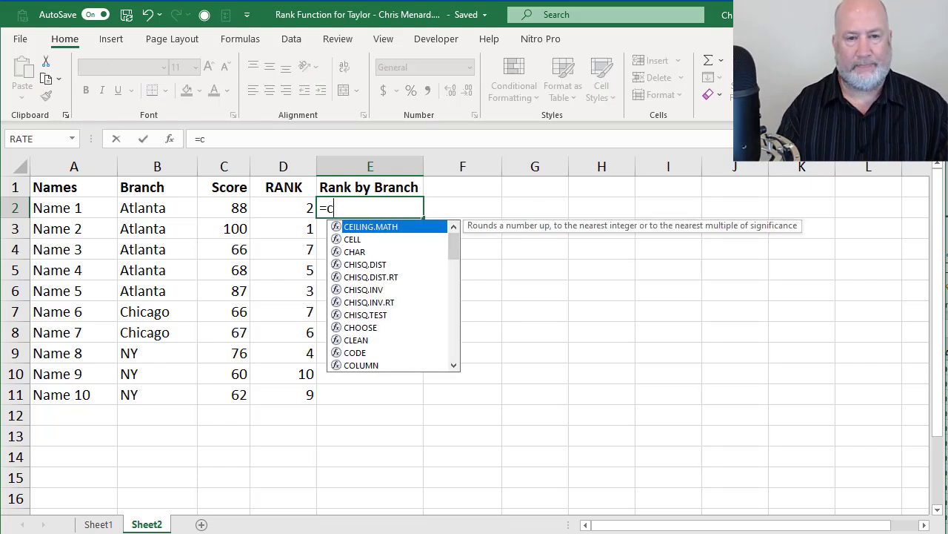
text(ountifs)
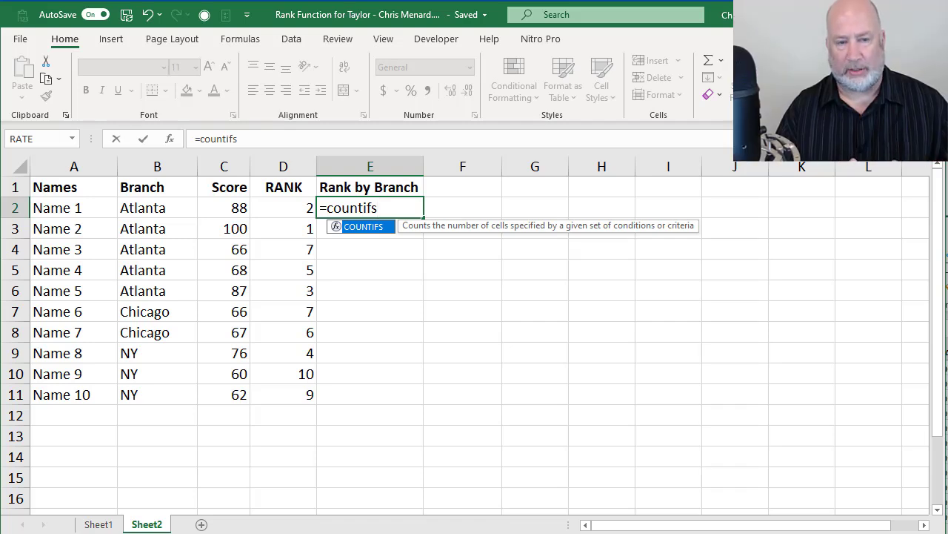
key(Tab)
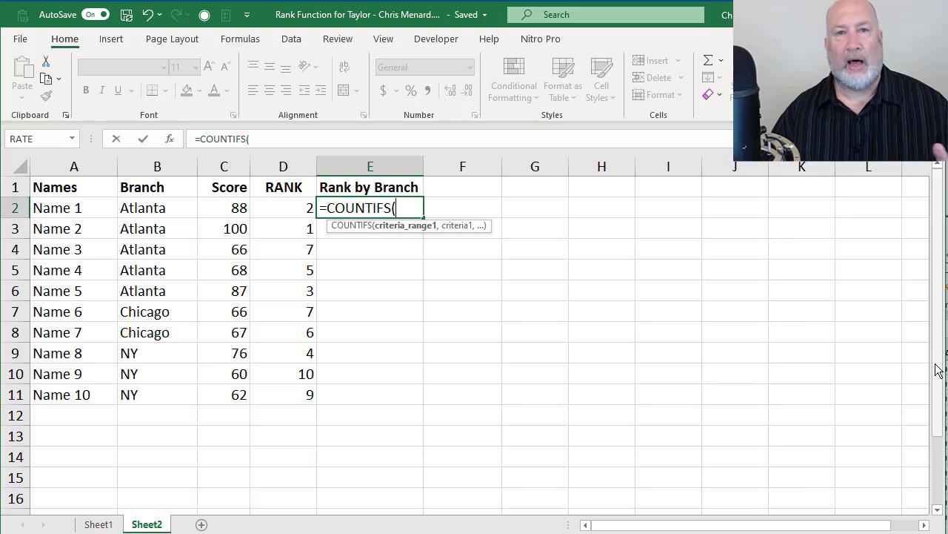
drag(161, 208, 151, 396)
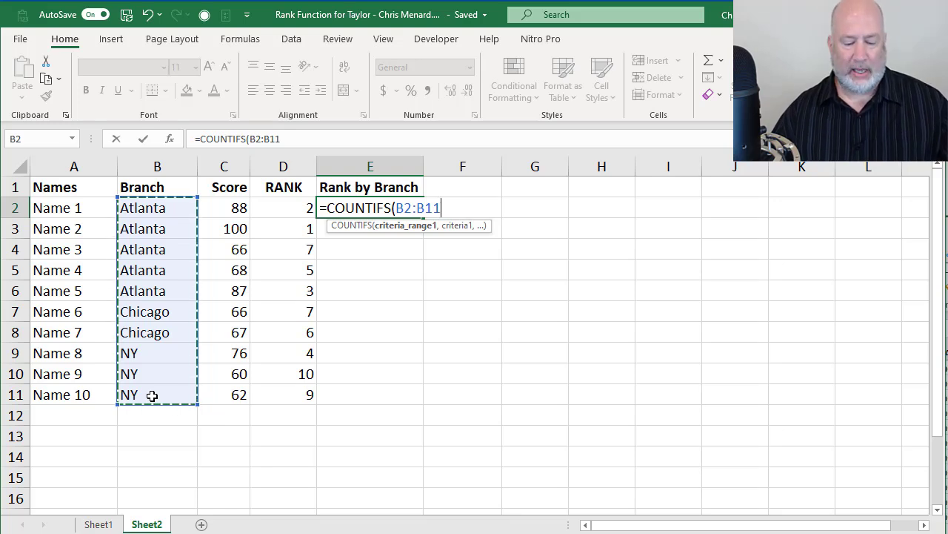
key(F4)
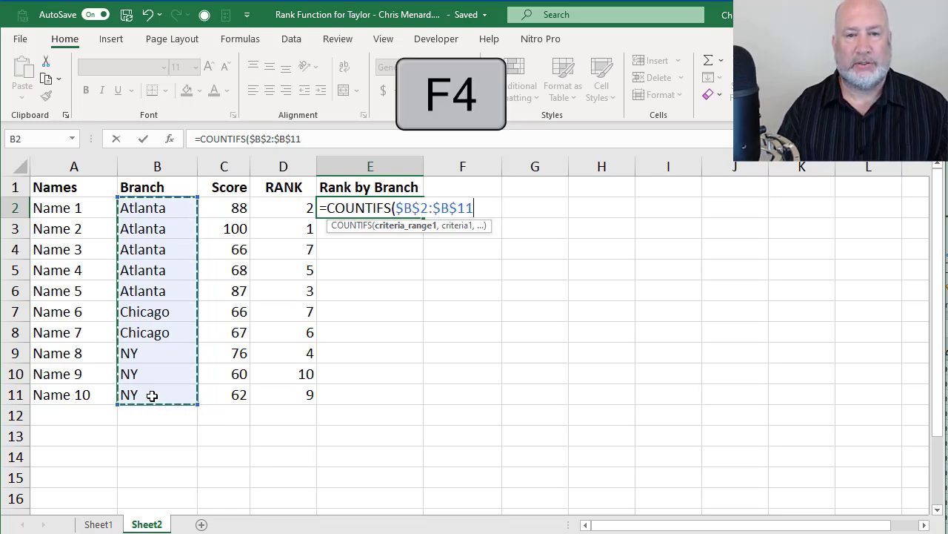
text(,)
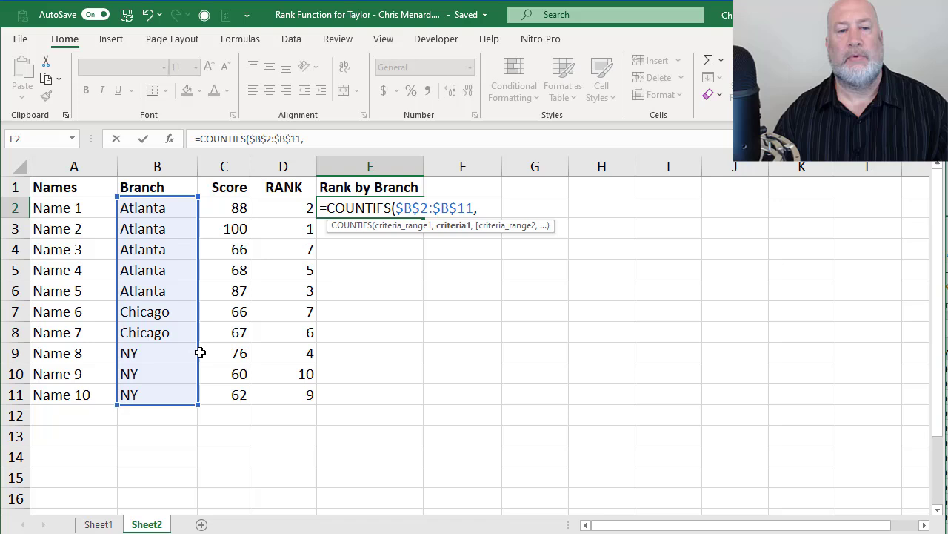
click(156, 208)
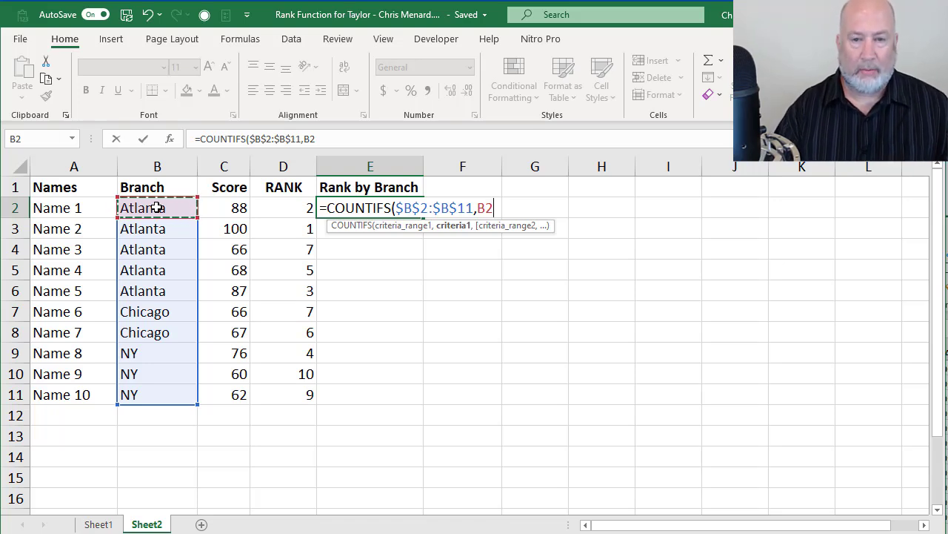
- Add the absolute score range $C$2:$C$11 to the COUNTIFS formula with ">" as its second criterion
text(,)
drag(226, 208, 213, 404)
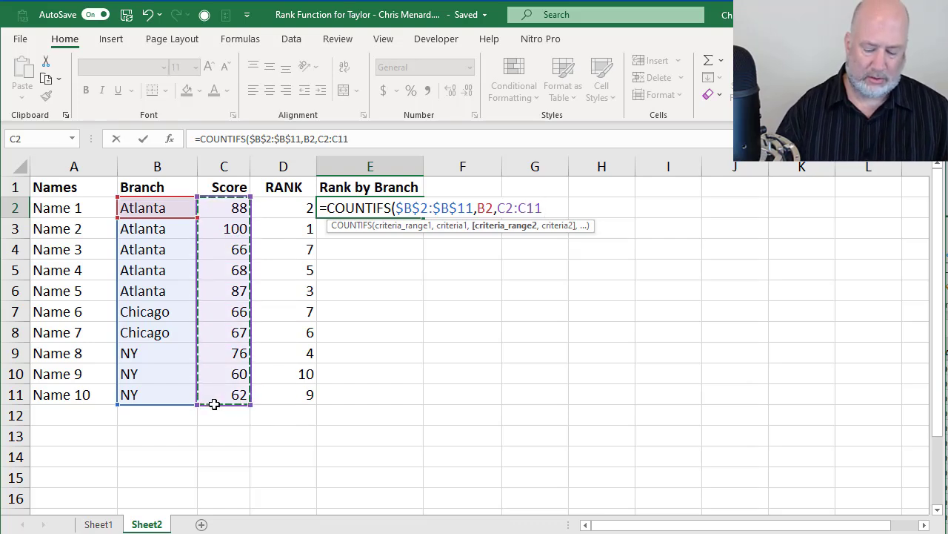
key(F4)
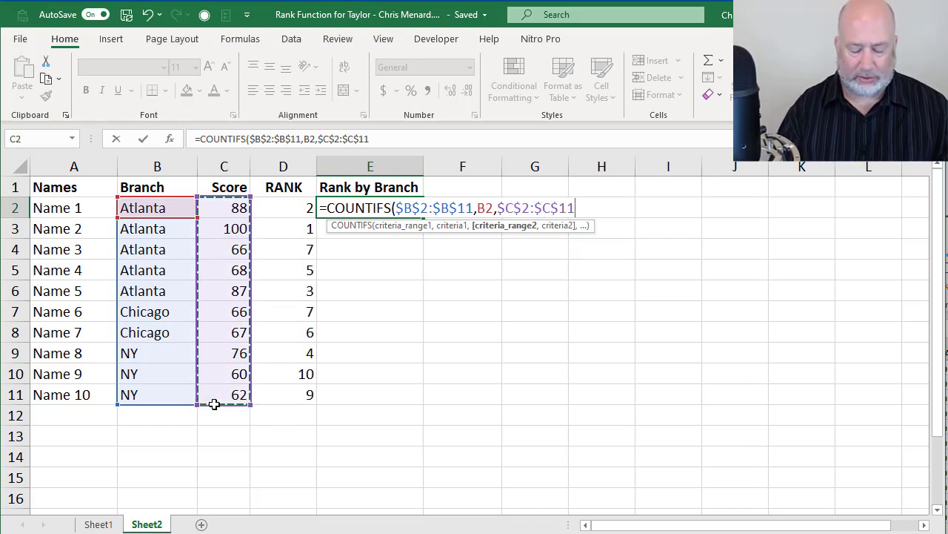
text(,)
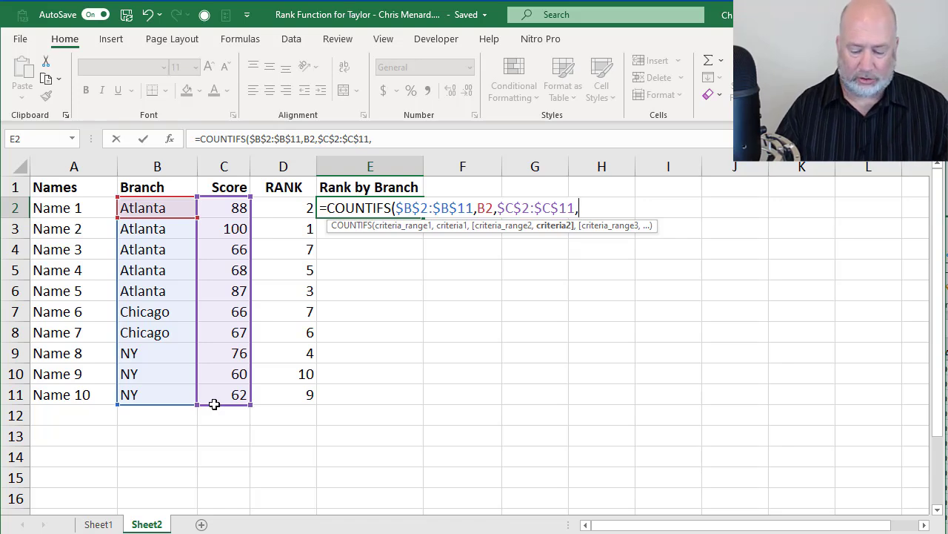
text(">)
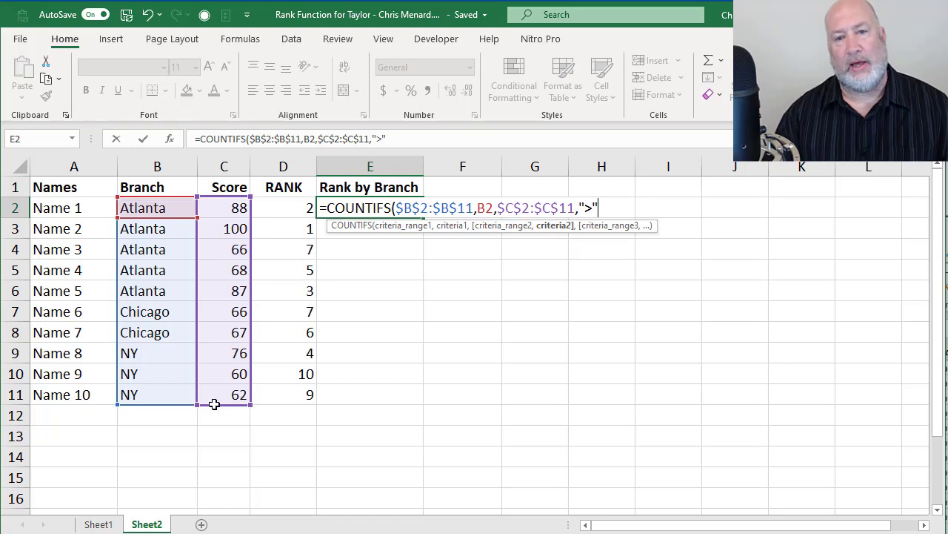
click(229, 208)
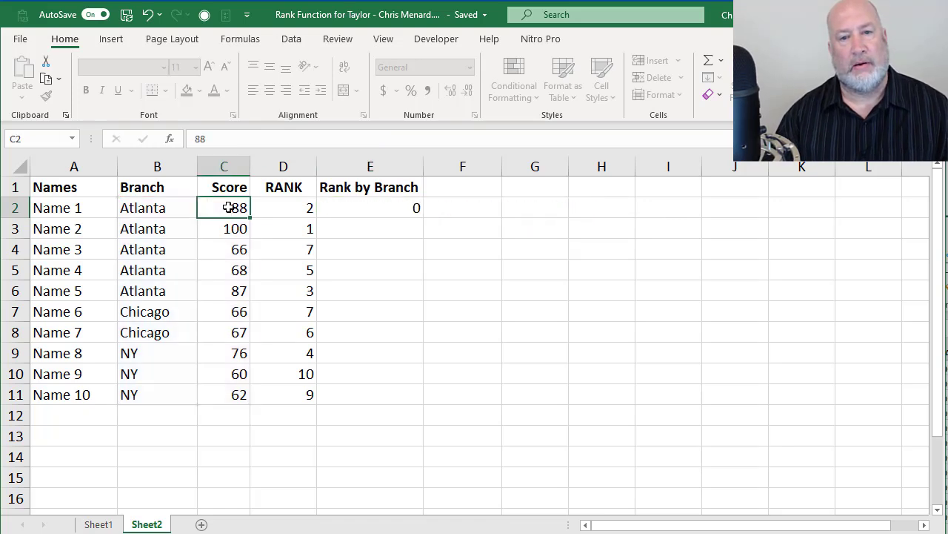
- Complete the second criterion of the COUNTIFS formula in E2 as ">"&C2
double_click(393, 208)
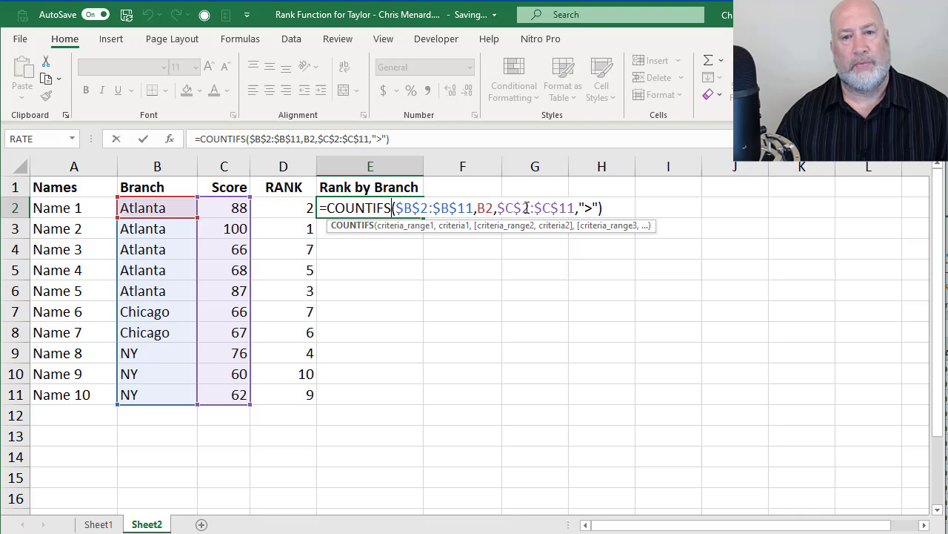
click(598, 207)
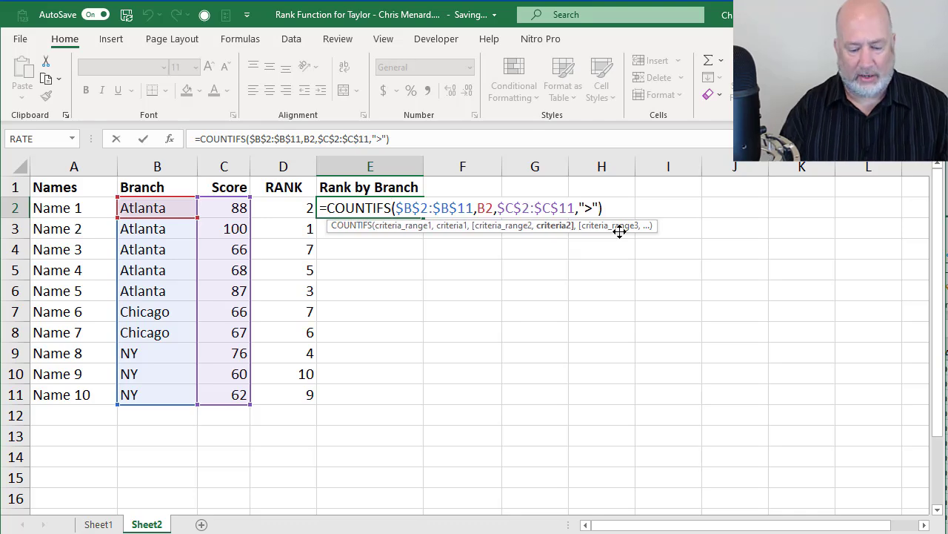
text(&)
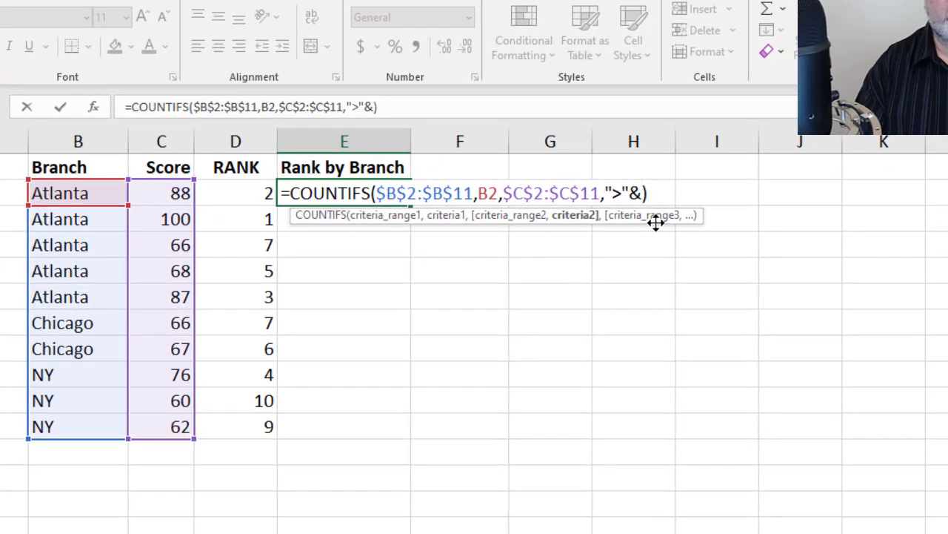
click(169, 194)
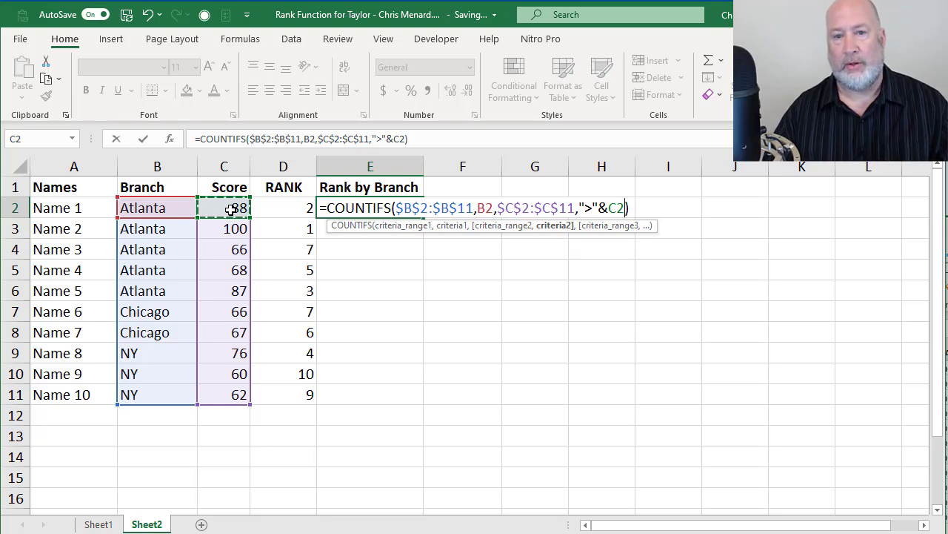
key(ctrl+Return)
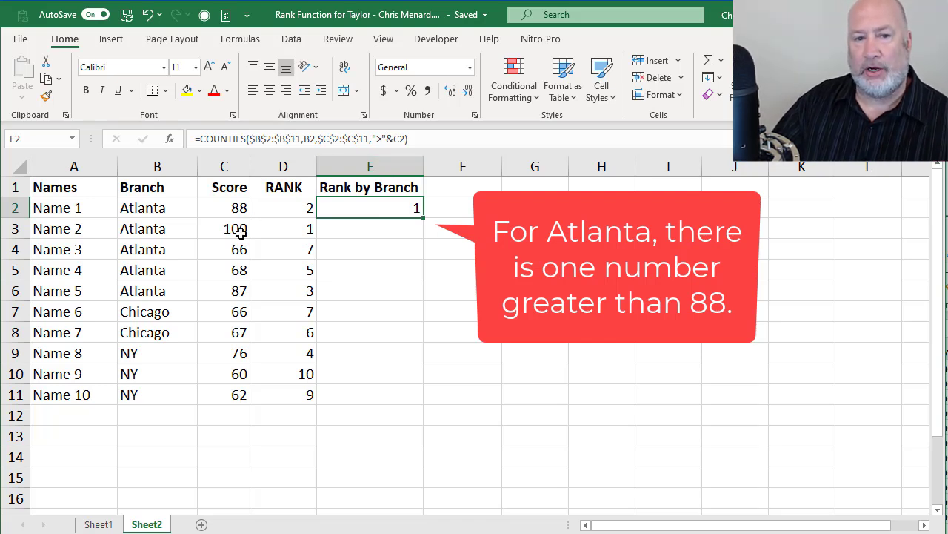
- Fill the COUNTIFS formula from E2 down to E4 and check the copied formulas in E4 and E3
drag(417, 221, 419, 240)
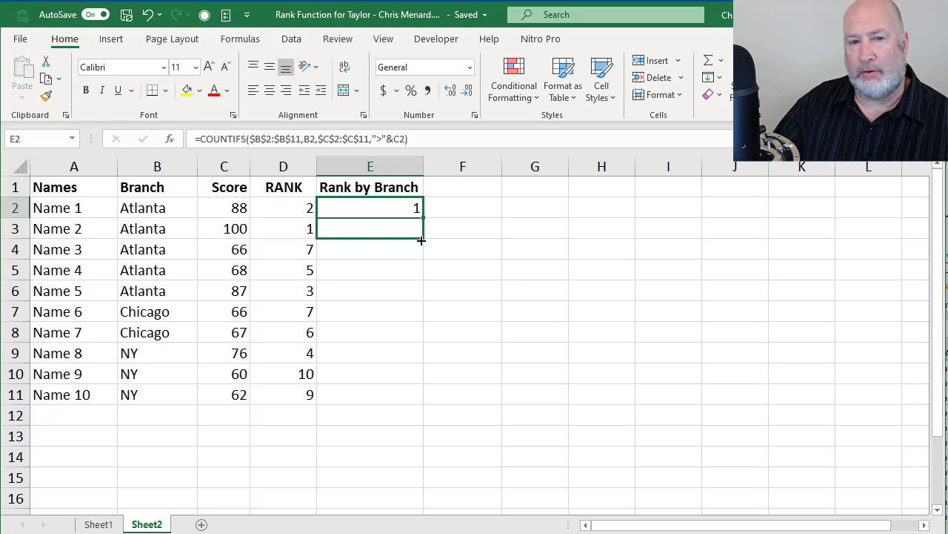
drag(420, 240, 426, 261)
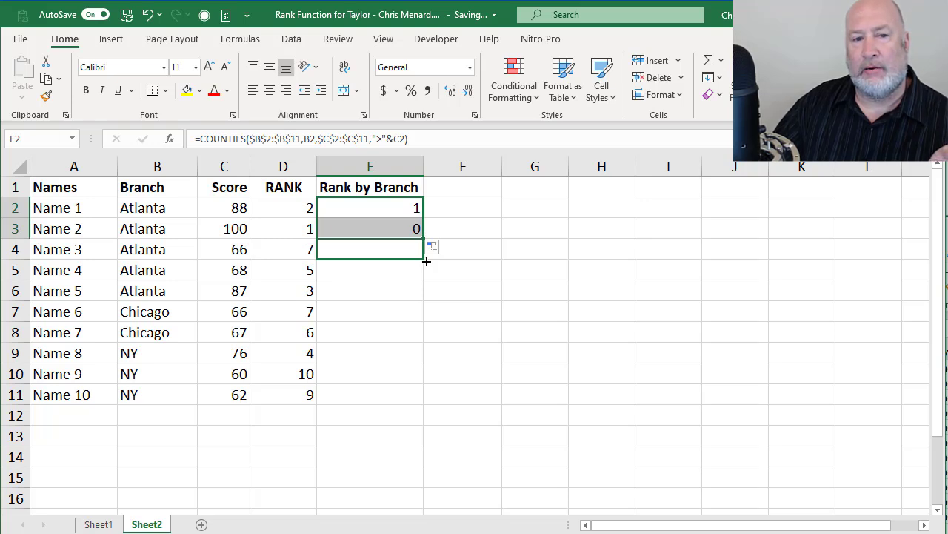
drag(428, 261, 429, 261)
click(431, 267)
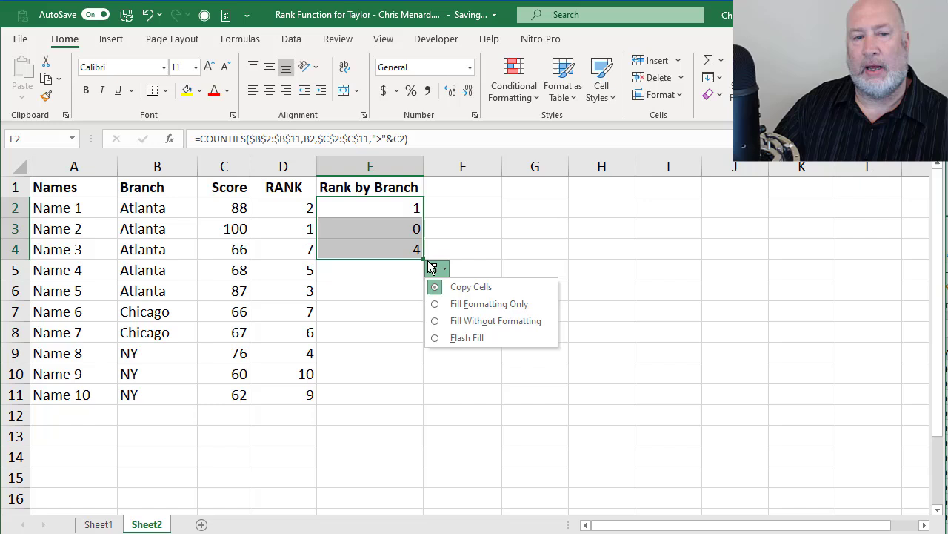
click(479, 234)
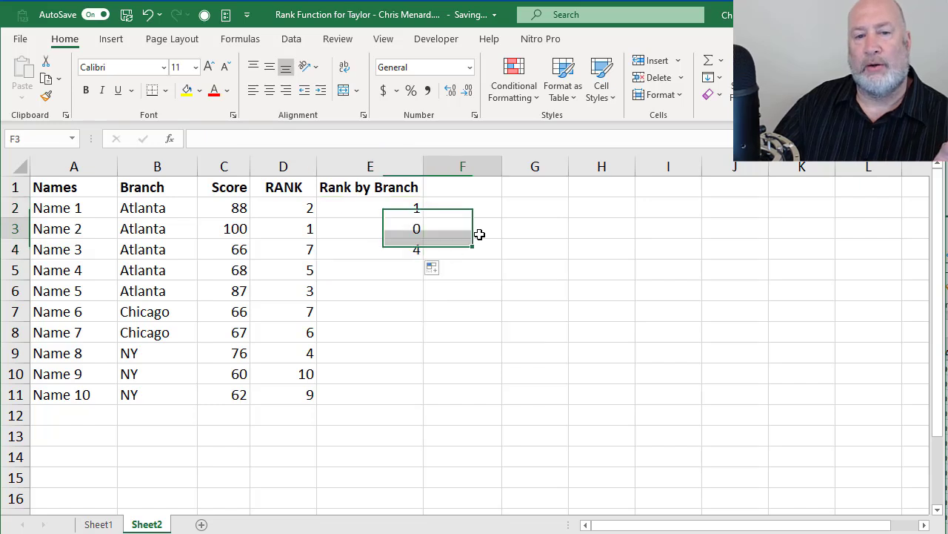
click(401, 250)
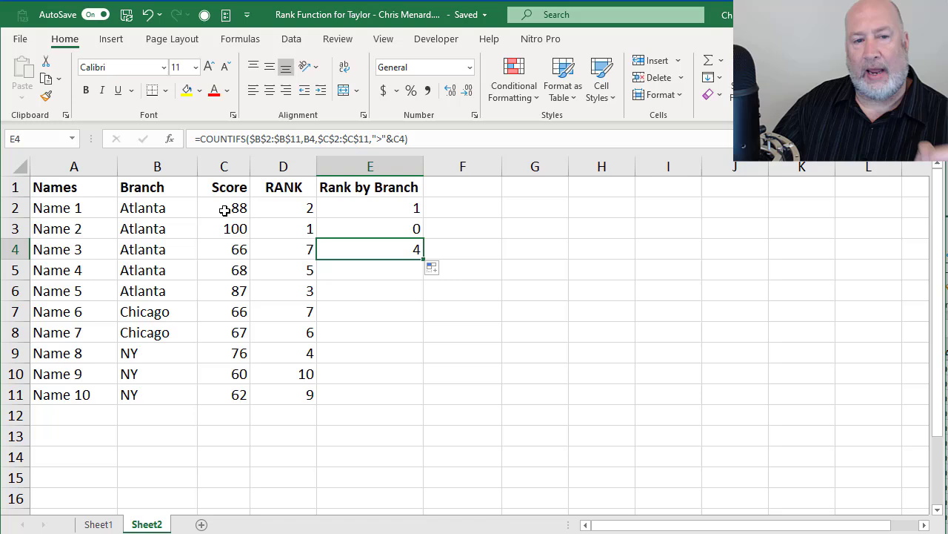
click(399, 229)
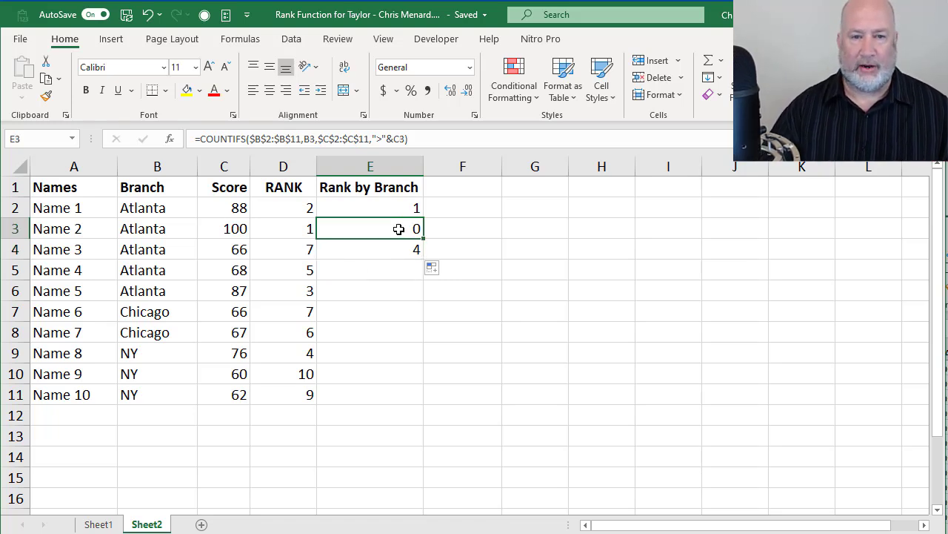
- Append +1 to the end of the COUNTIFS formula in E2
click(393, 210)
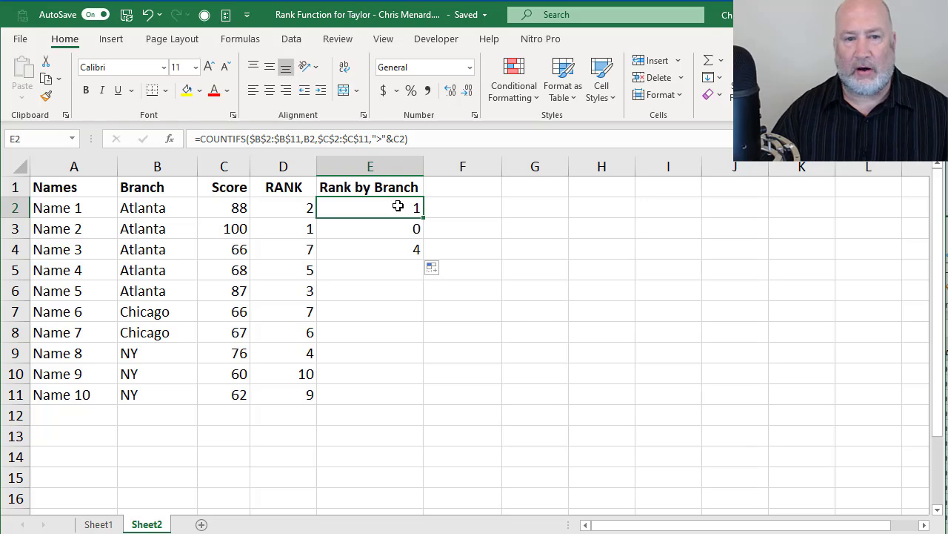
double_click(398, 207)
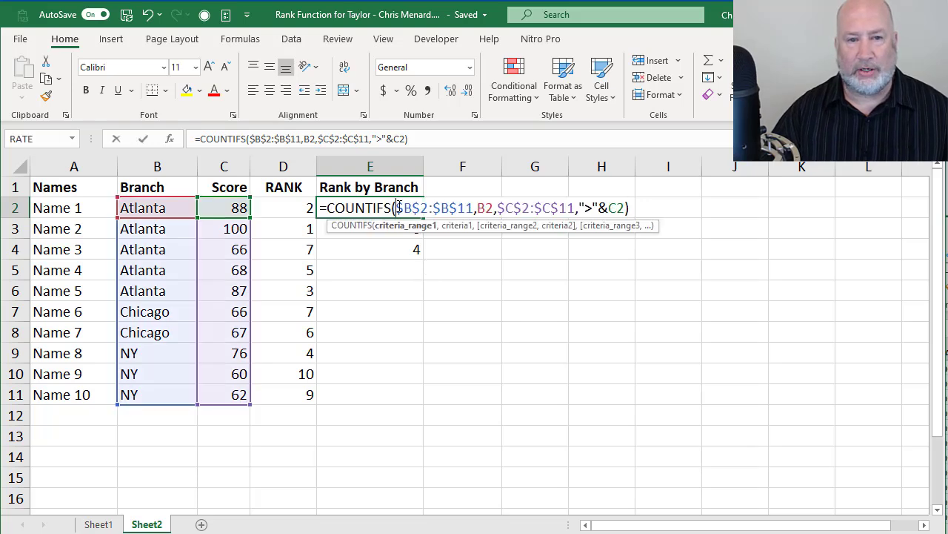
click(634, 207)
text(+1)
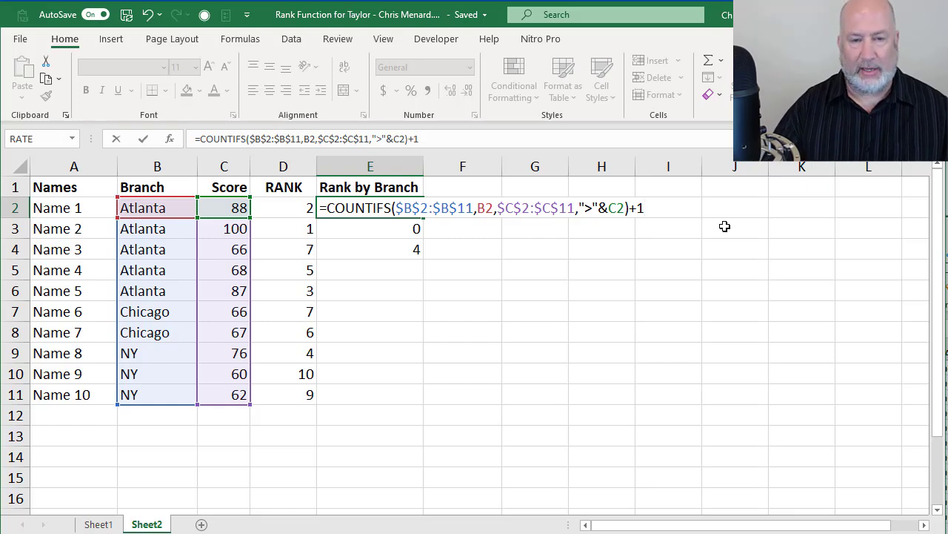
key(ctrl+Return)
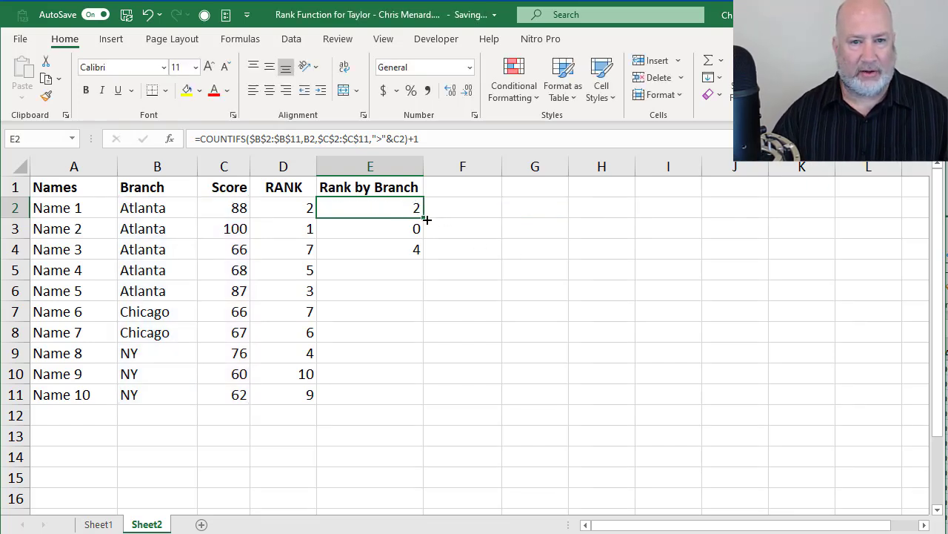
- Fill the COUNTIFS formula with +1 from E2 down through E11 to rank every score within its branch
drag(424, 218, 434, 302)
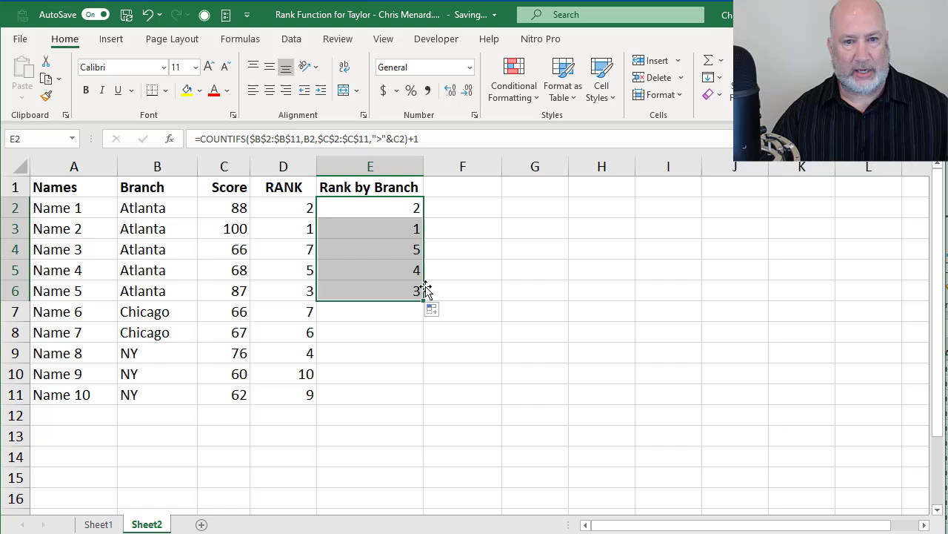
click(378, 229)
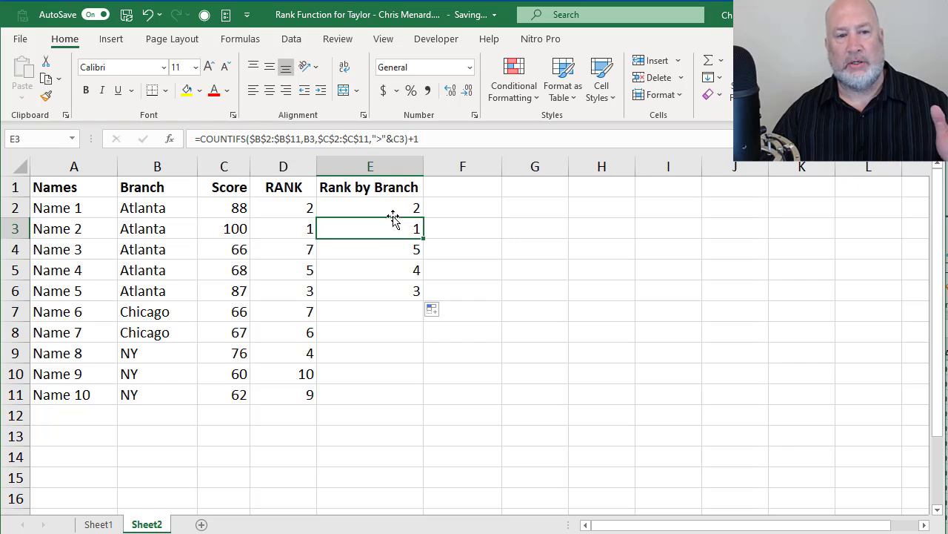
click(394, 291)
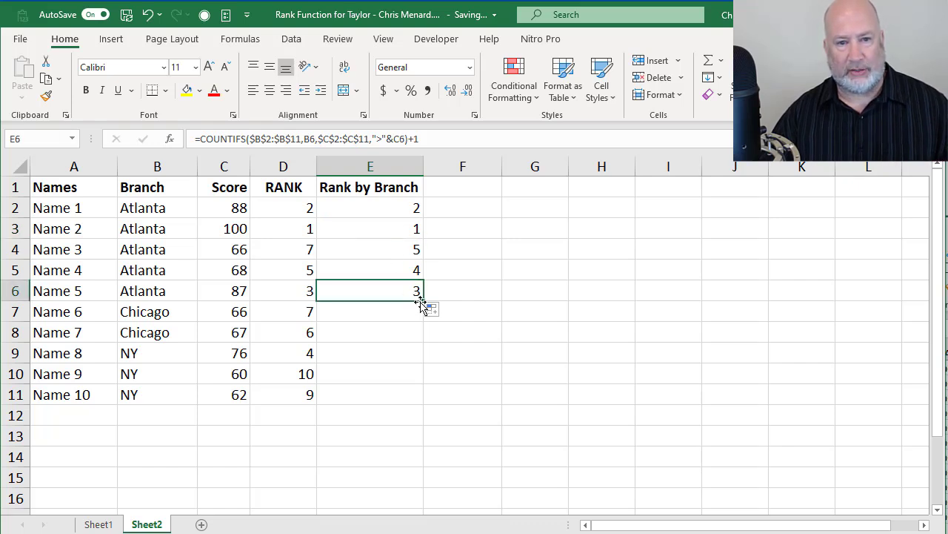
drag(424, 303, 428, 401)
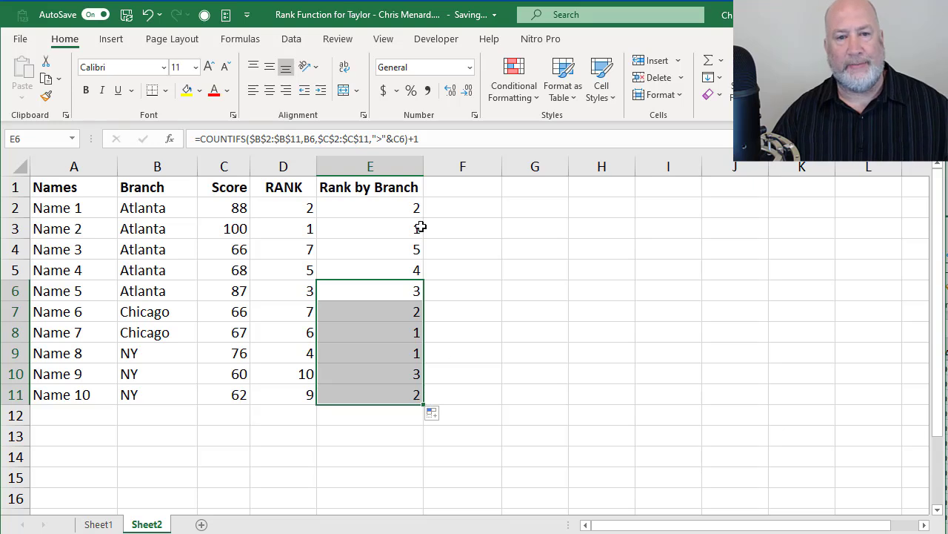
- Review the ranges and criteria referenced by the finished COUNTIFS formula in E2, leaving it as is
click(390, 211)
double_click(390, 211)
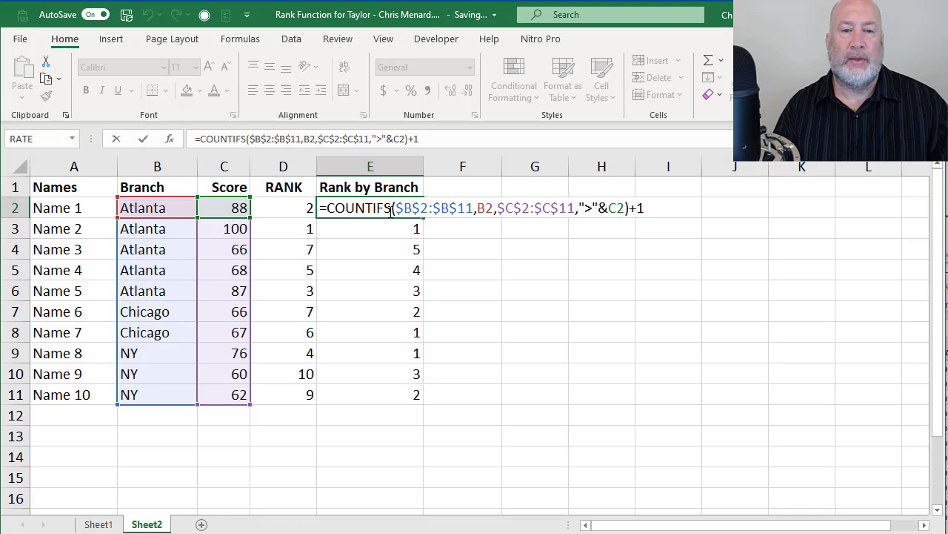
key(ctrl+Return)
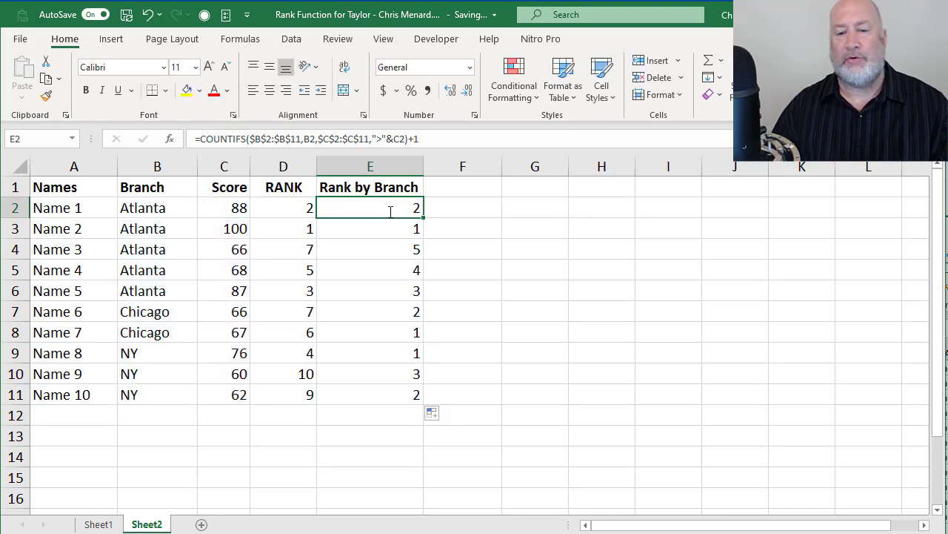